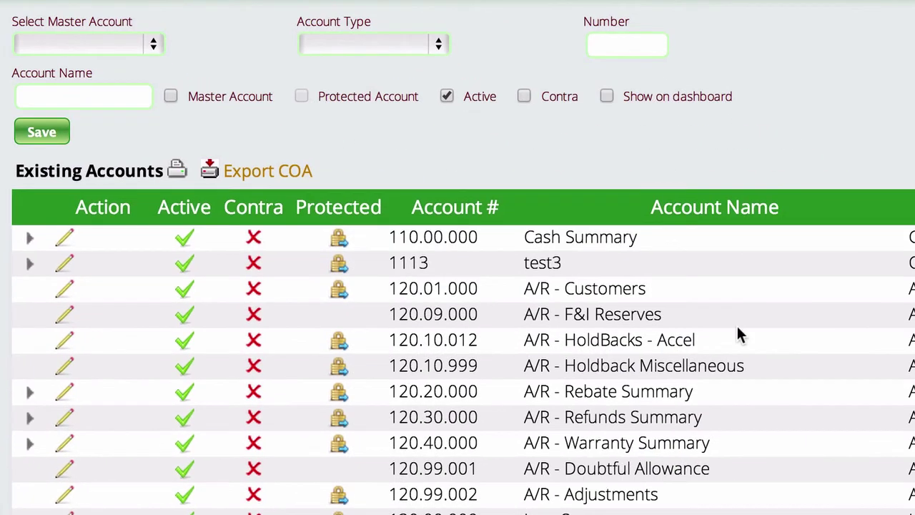
Scroll the existing accounts and open the Account Type dropdown for the new account
scroll(737, 327, "down", 5)
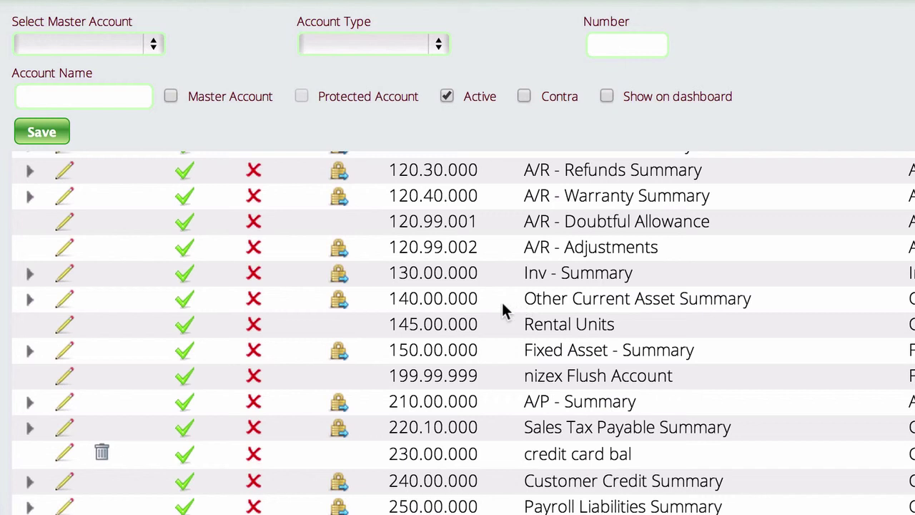
left_click(362, 43)
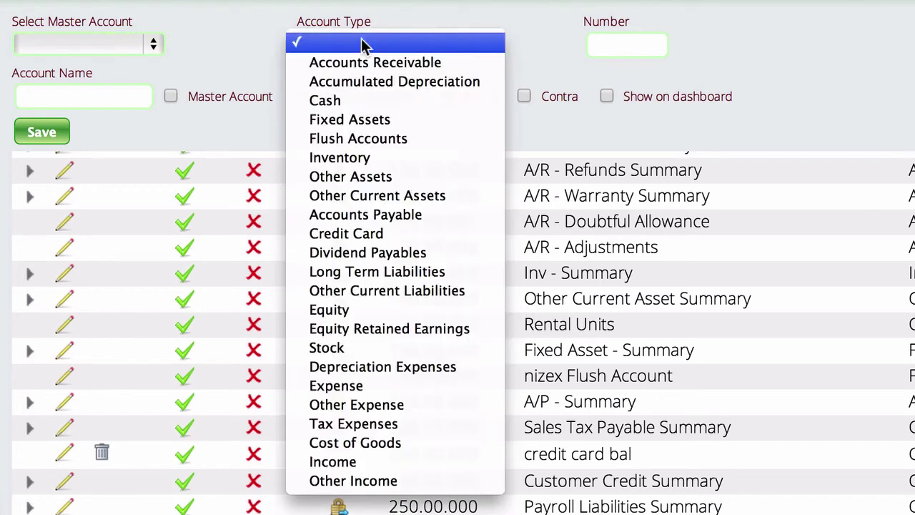
Save master account 231.00.000 'Credit Card Summary' as type Other Current Liabilities
left_click(380, 295)
left_click(601, 47)
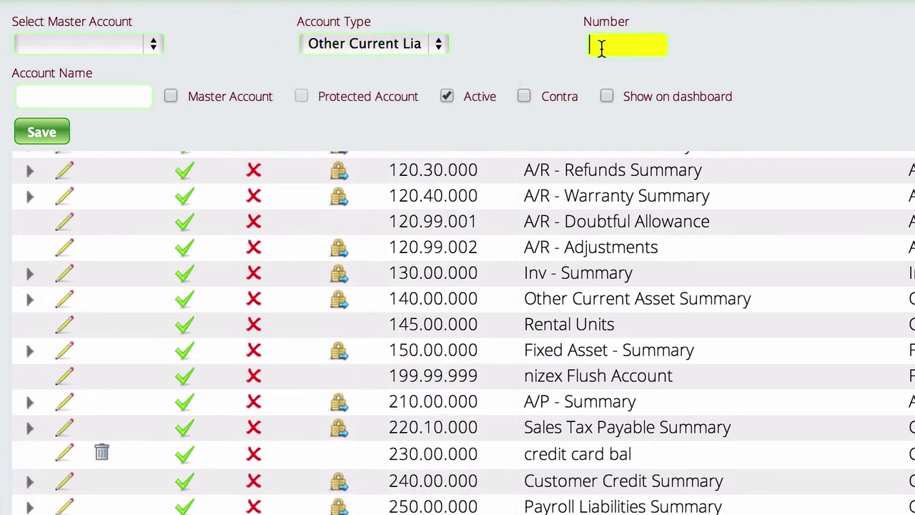
type("231")
type(".00")
type(".0000")
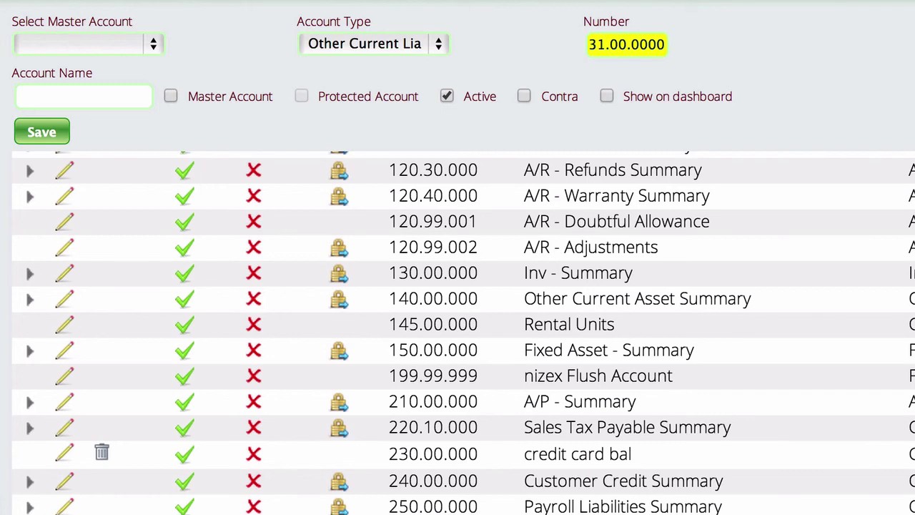
key("BackSpace")
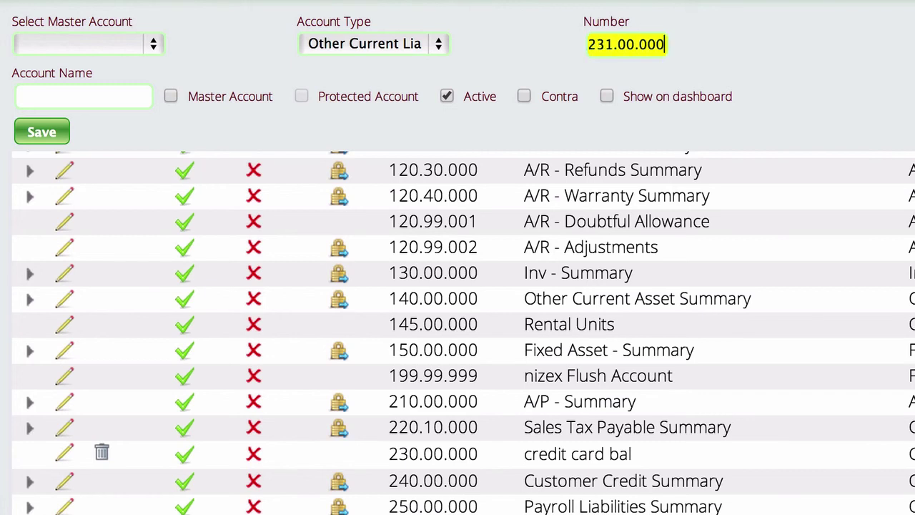
left_click(91, 100)
type("Cr")
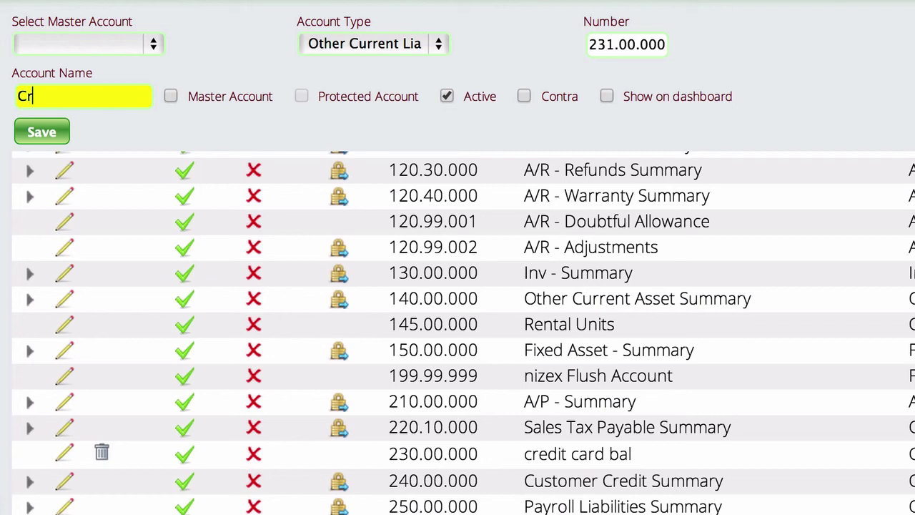
type("edit Card Su")
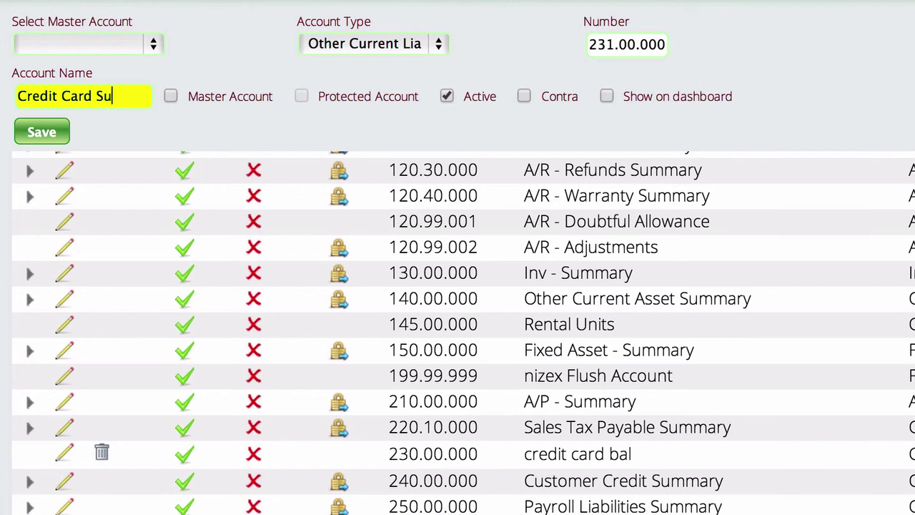
type("mmary")
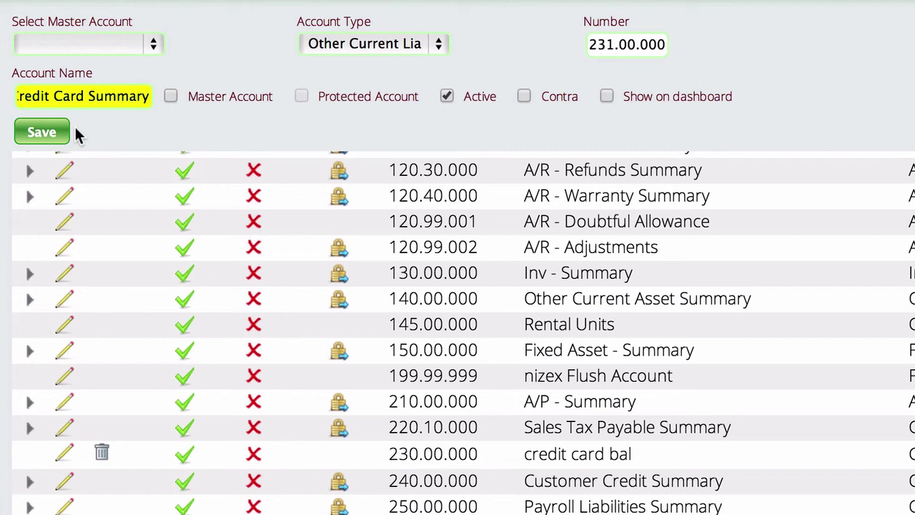
left_click(170, 94)
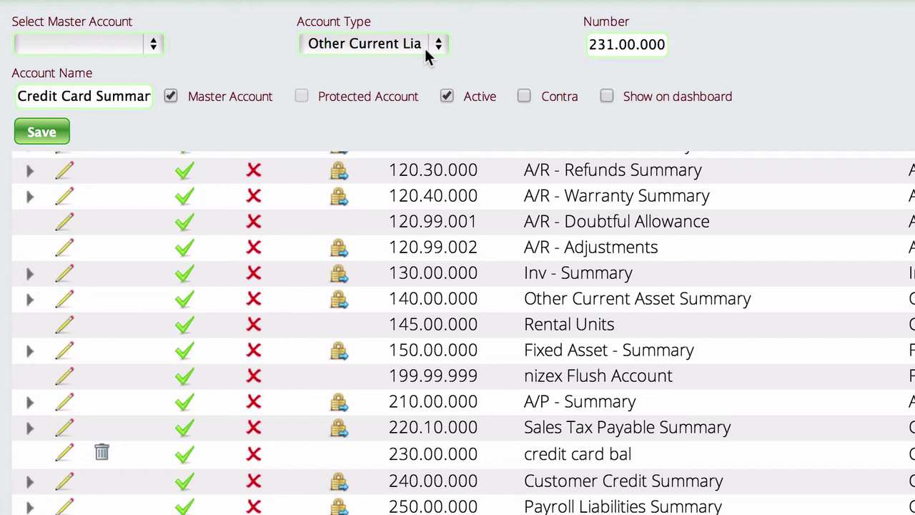
left_click(41, 129)
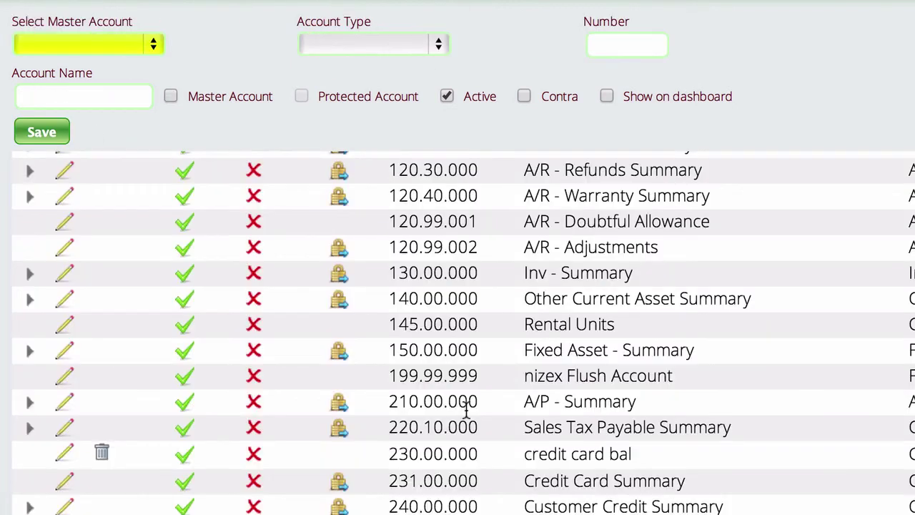
Save Credit Card account 231.00.100 'Master card' under master account Credit Card Summary
scroll(449, 472, "down", 5)
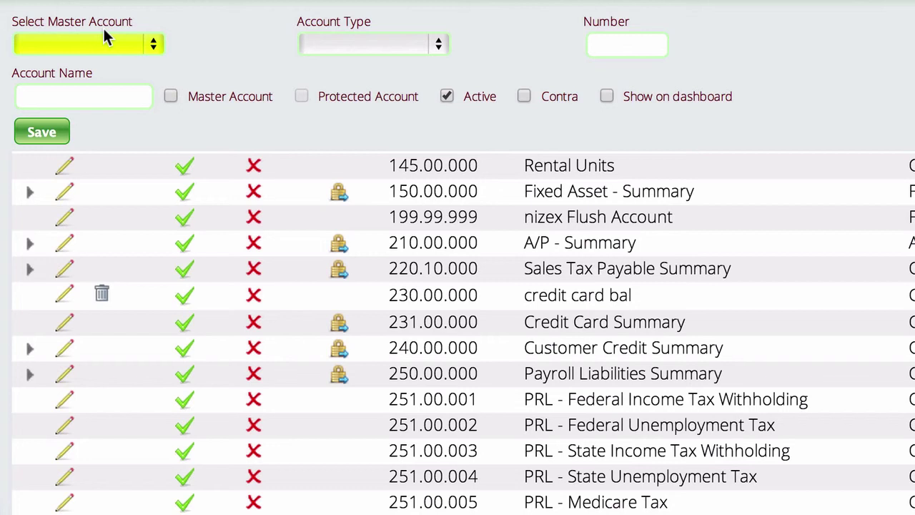
left_click(95, 45)
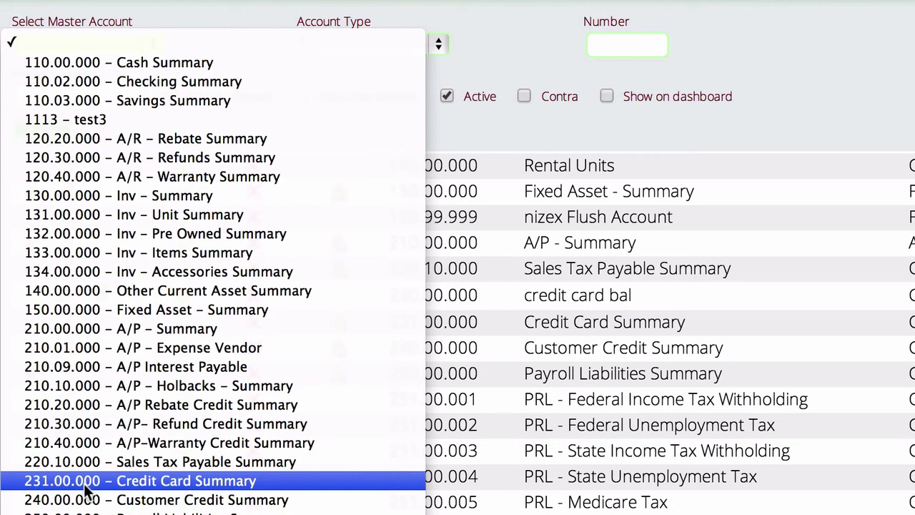
left_click(181, 490)
left_click(356, 44)
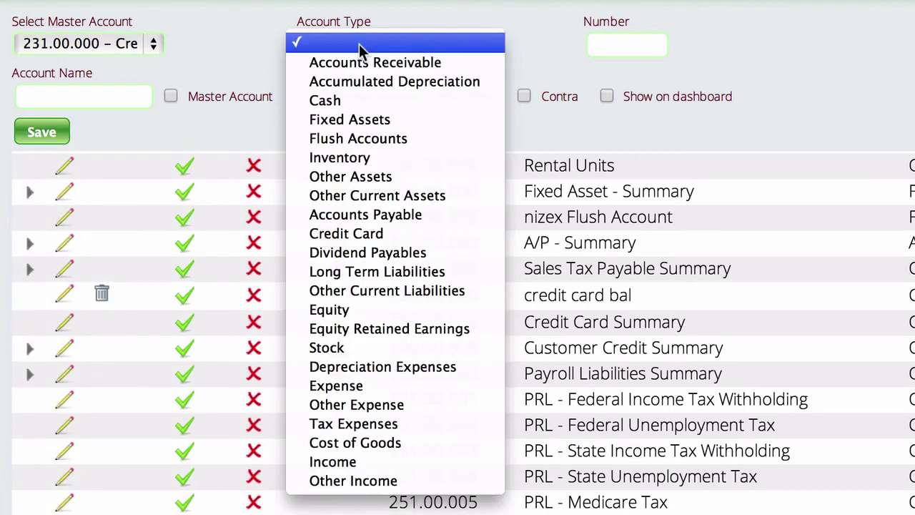
left_click(347, 233)
left_click(613, 45)
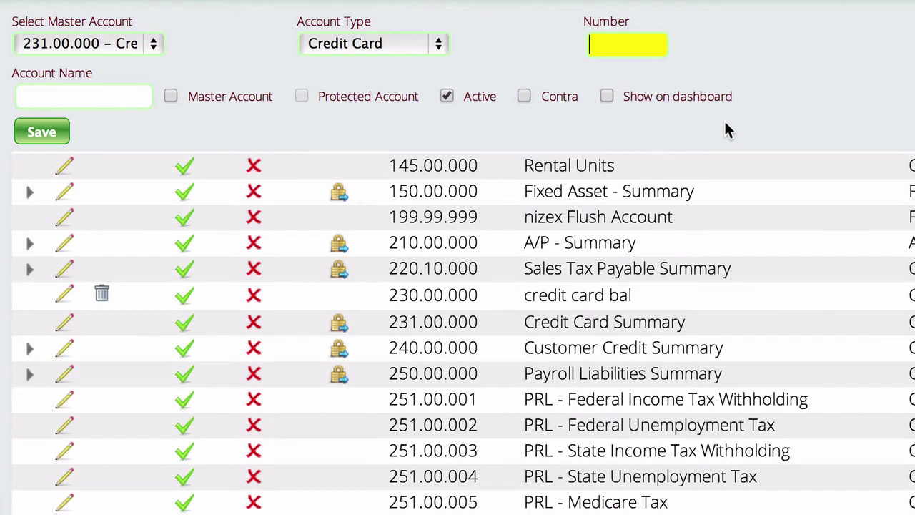
type("231.00.100")
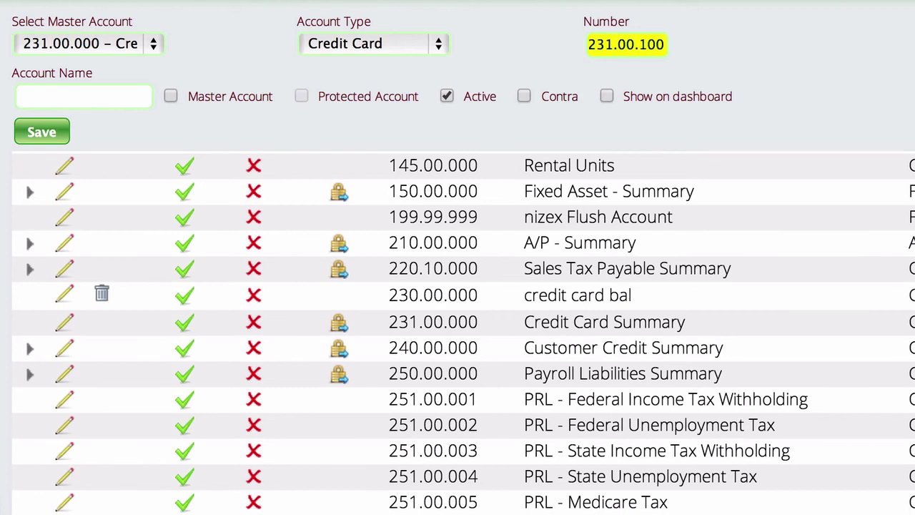
left_click(108, 96)
type("Maste")
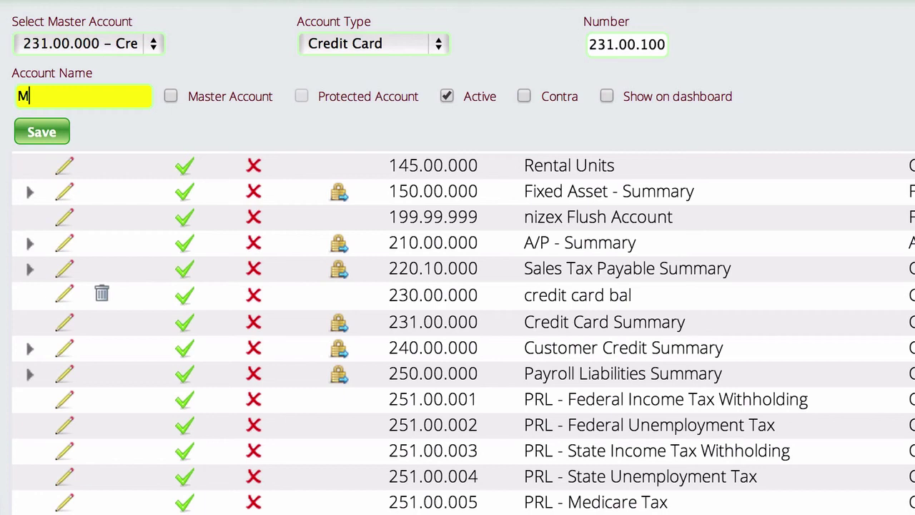
type("r card")
left_click(50, 135)
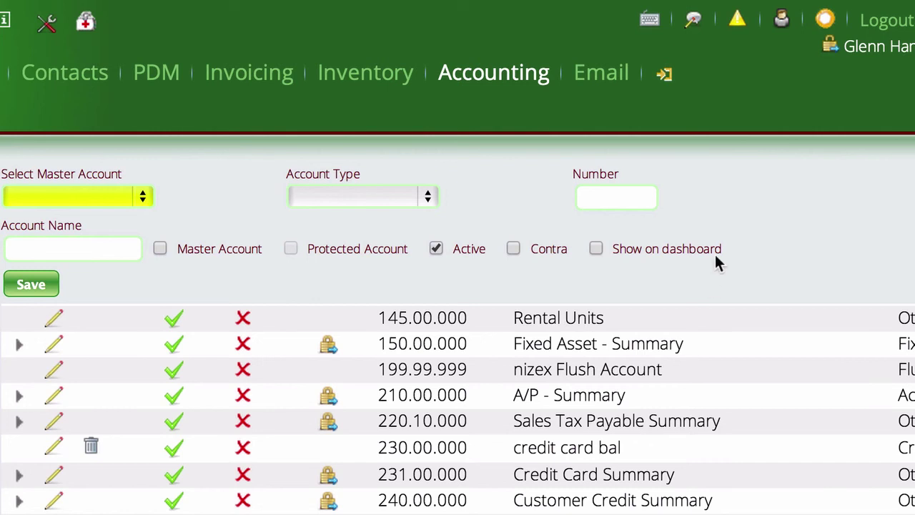
Go to Settings > Accounting > Bank Accounts
mouse_move(675, 72)
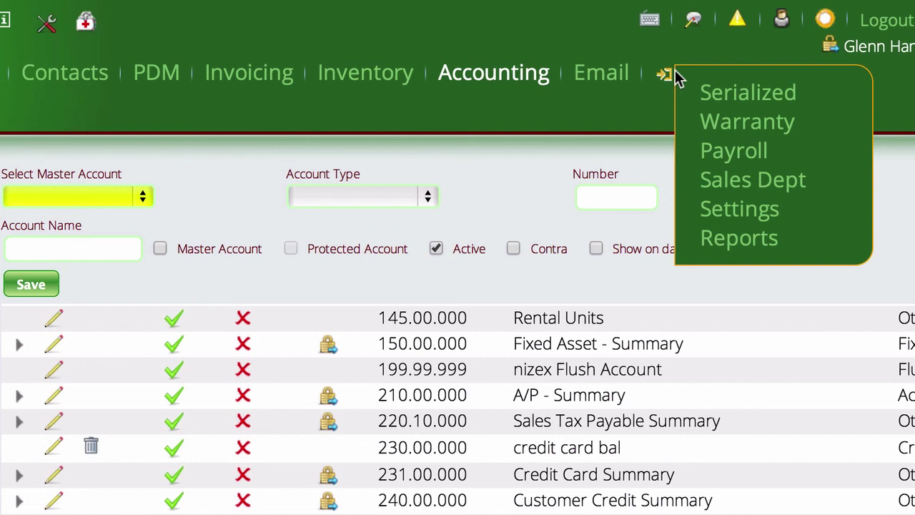
left_click(764, 211)
left_click(104, 185)
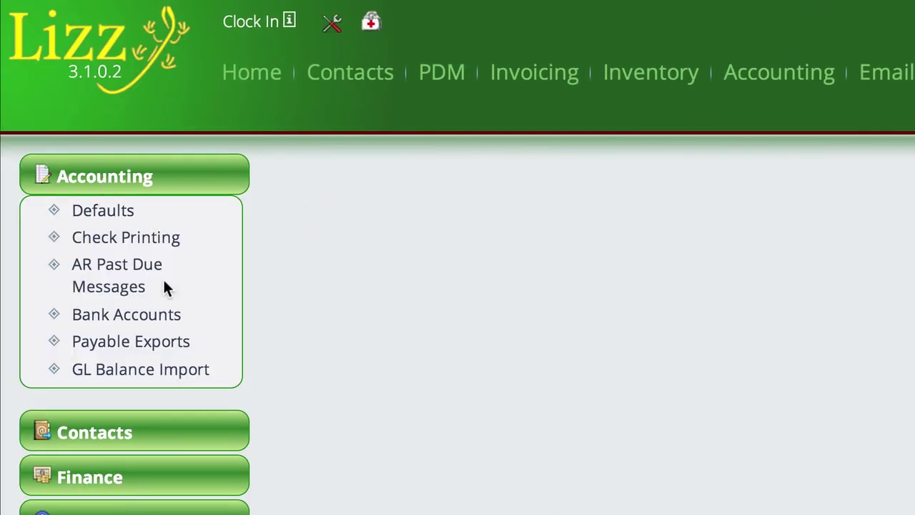
left_click(126, 315)
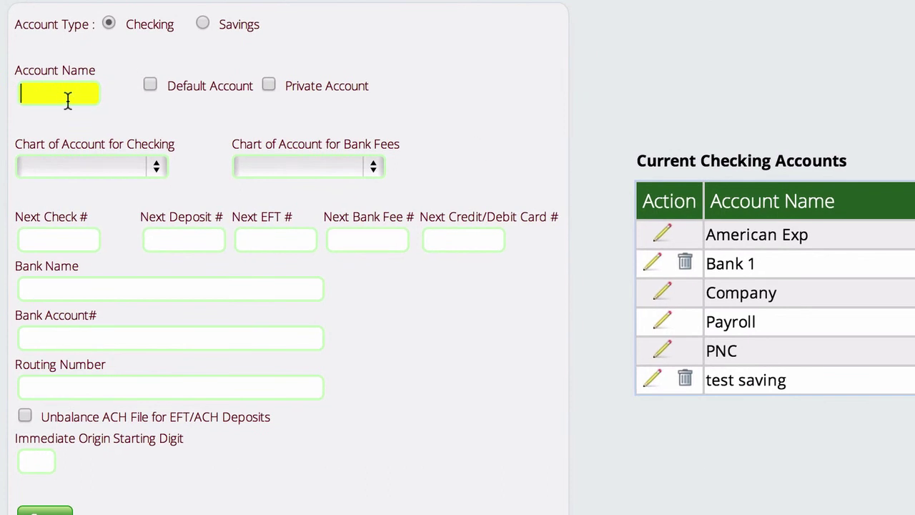
Name the new bank account 'Citibank 3452'
type("Master Card")
key("BackSpace")
key("BackSpace")
key("BackSpace")
key("BackSpace")
key("BackSpace")
key("BackSpace")
key("BackSpace")
key("BackSpace")
key("BackSpace")
key("BackSpace")
key("BackSpace")
type("C")
key("BackSpace")
type("City")
key("BackSpace")
key("BackSpace")
type("tibank 3452")
Set its checking chart account to 231.00.100 – Master card
left_click(100, 167)
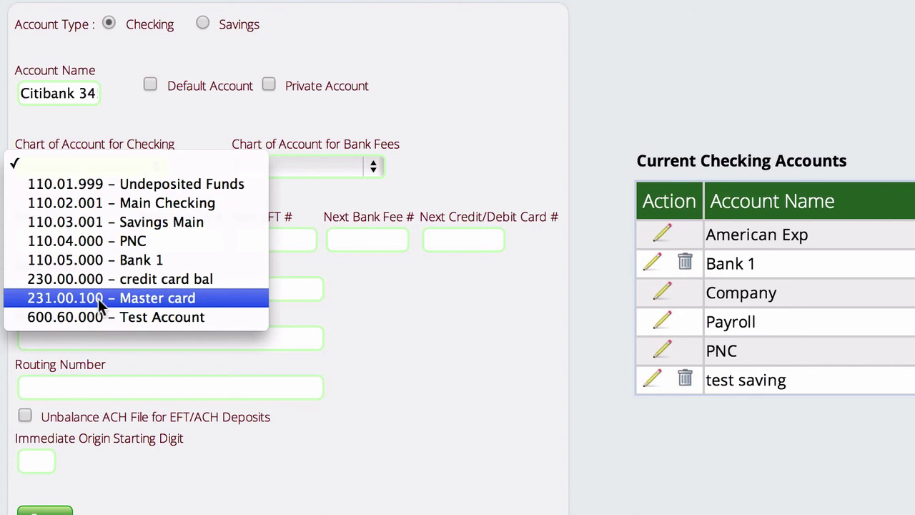
left_click(157, 301)
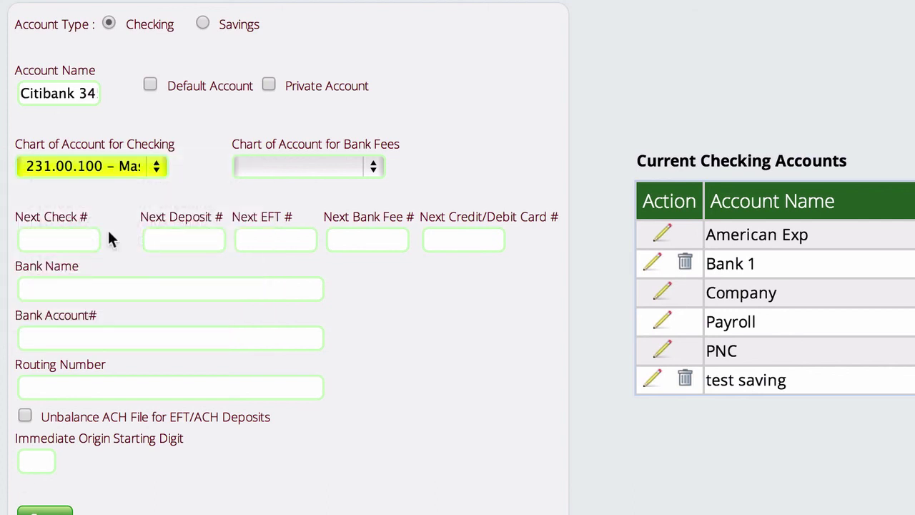
left_click(276, 164)
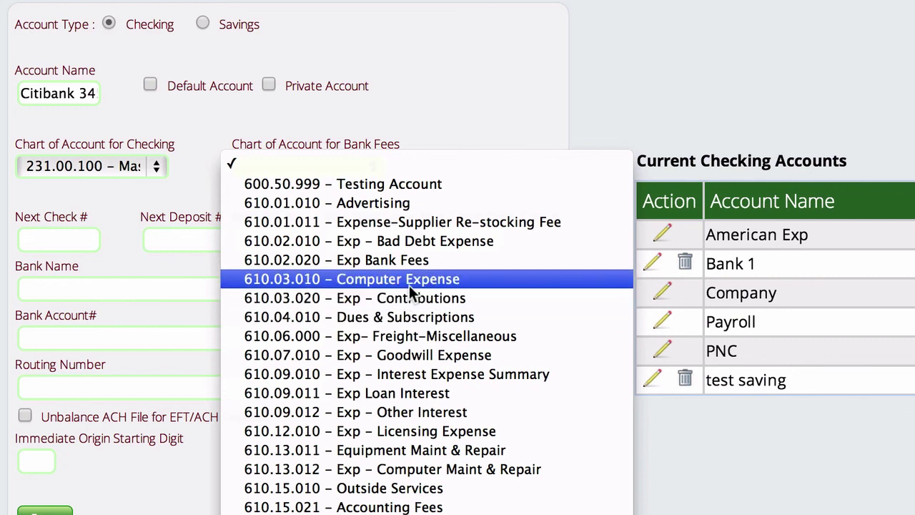
Save the account with Exp Bank Fees for fees, bank name Citibank, and an account number
left_click(381, 261)
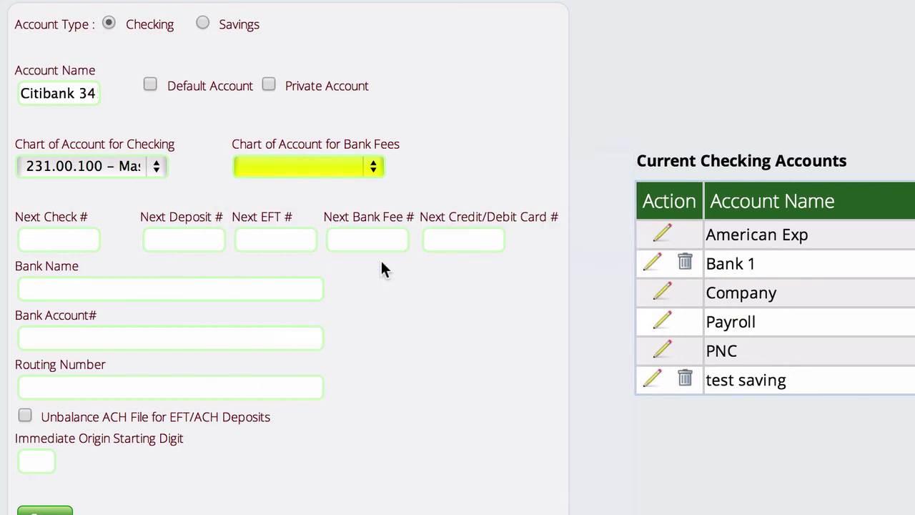
left_click(60, 291)
type("C")
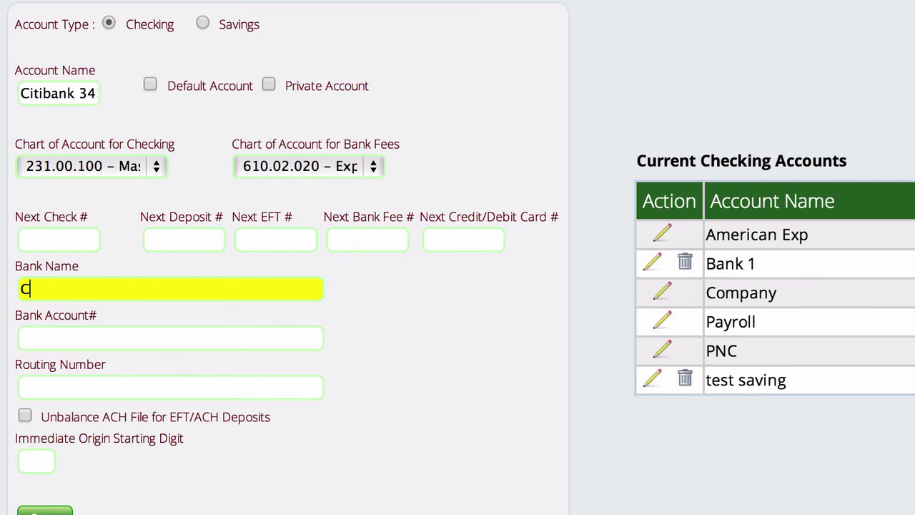
type("itibank")
left_click(46, 339)
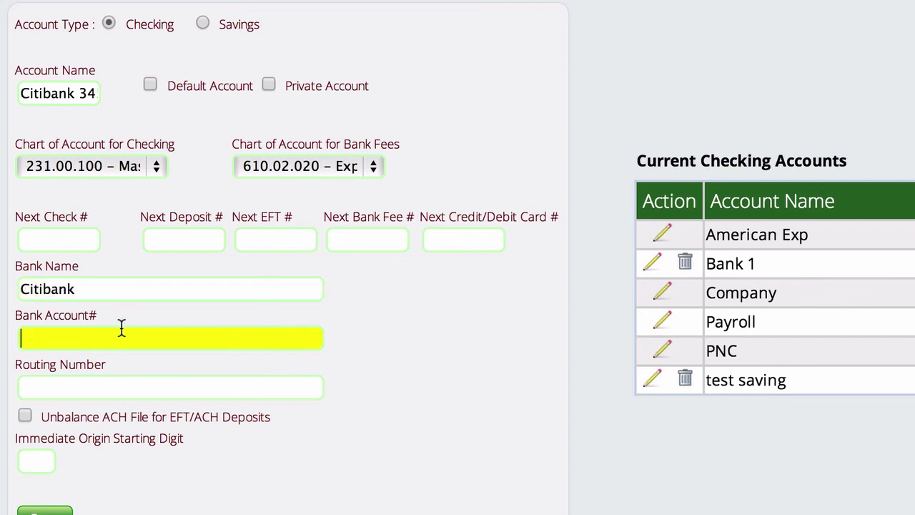
type("adfadfadsf232")
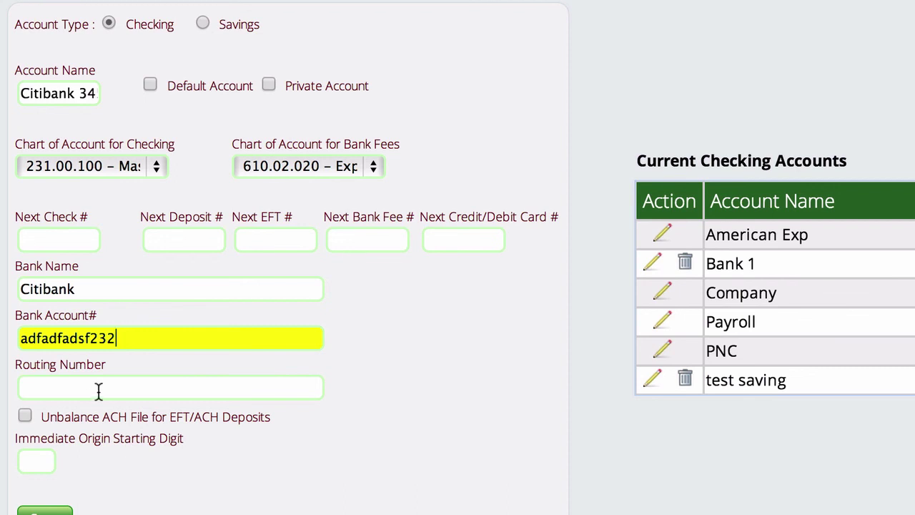
left_click(43, 511)
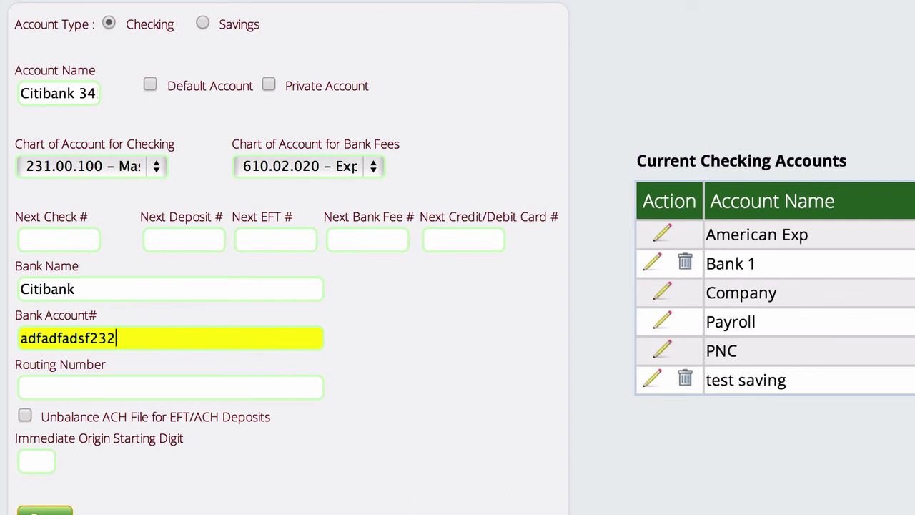